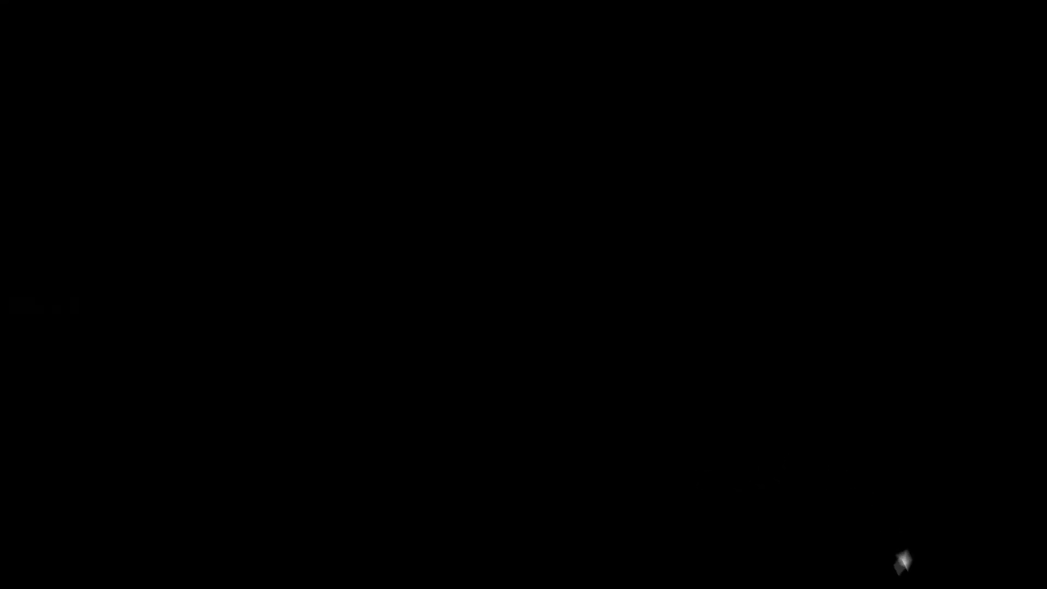
Check that the main monitor runs at 2560 × 1440, then view its advanced display settings (144 Hz).
right_click(439, 310)
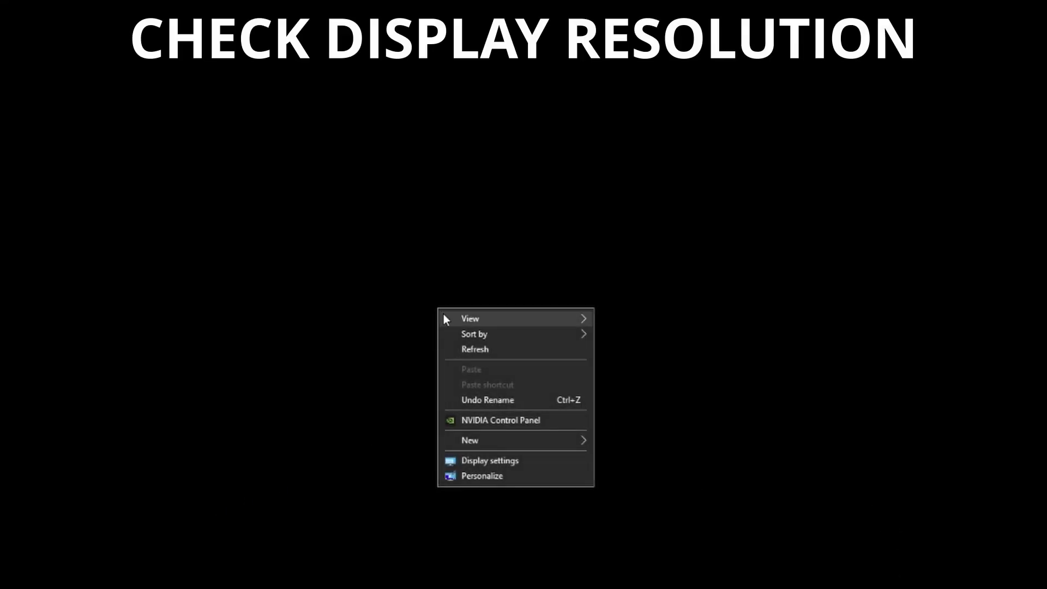
left_click(480, 461)
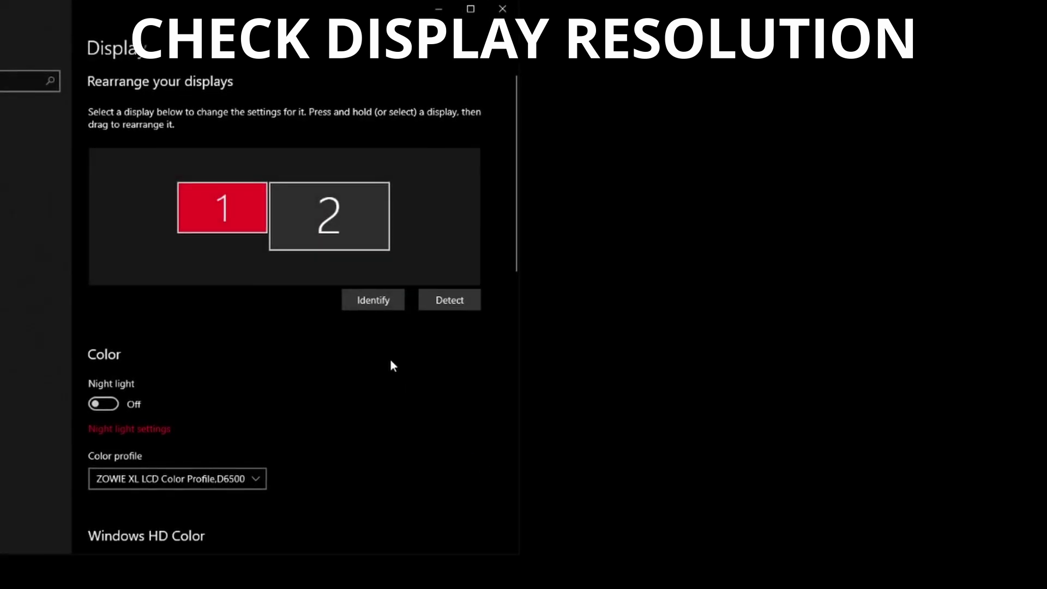
left_click(314, 236)
scroll(346, 377, "down", 3)
scroll(360, 377, "down", 5)
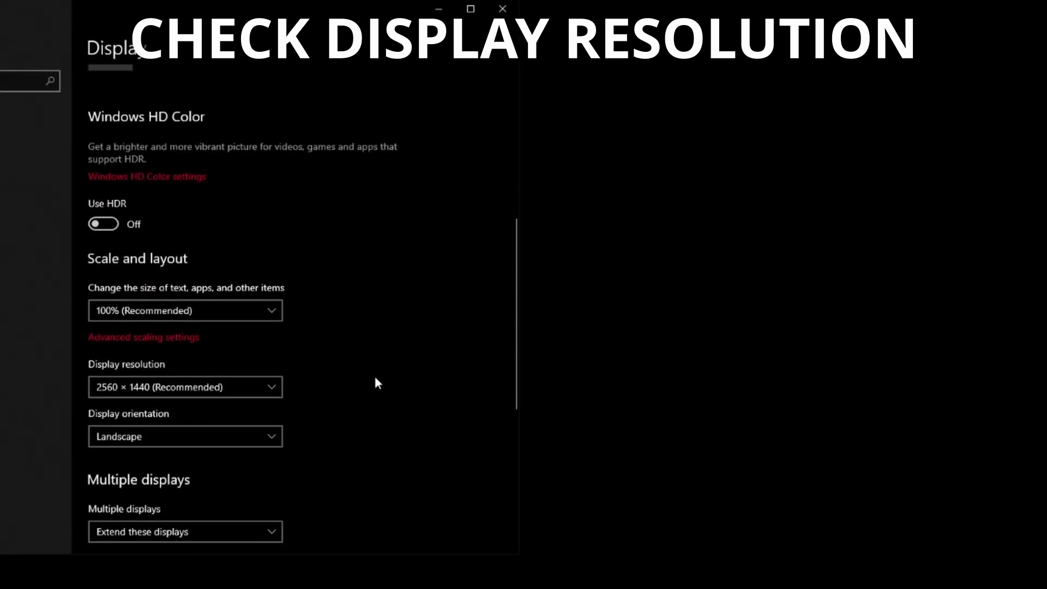
left_click(272, 308)
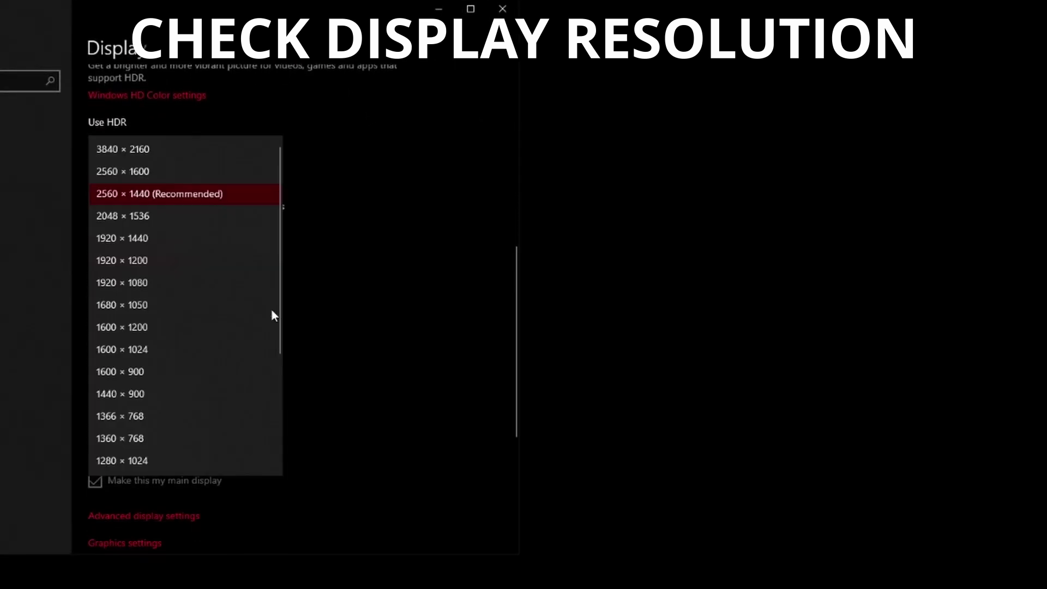
left_click(343, 320)
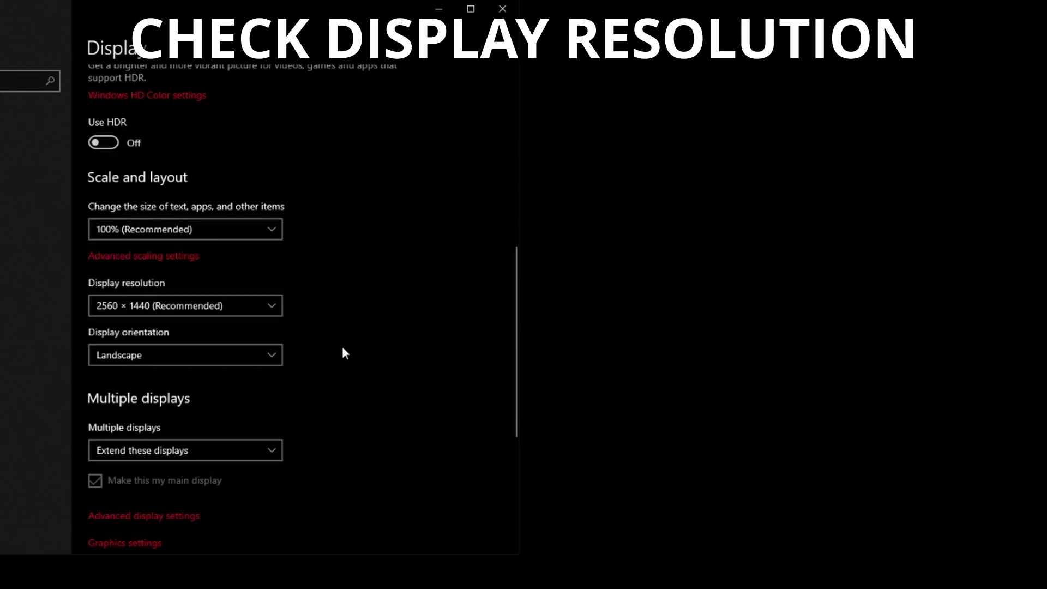
scroll(342, 346, "down", 3)
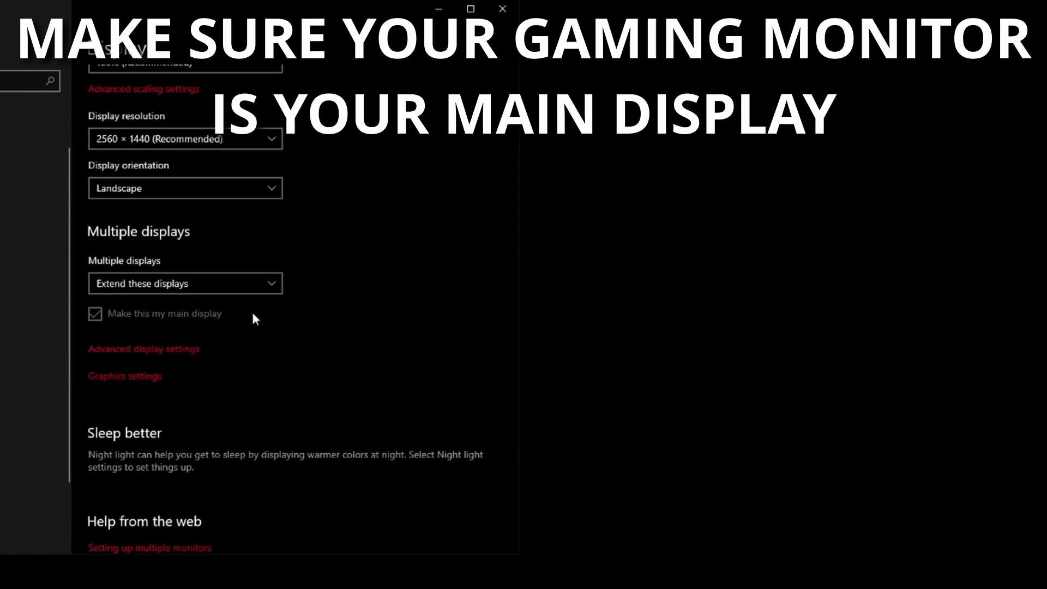
left_click(185, 352)
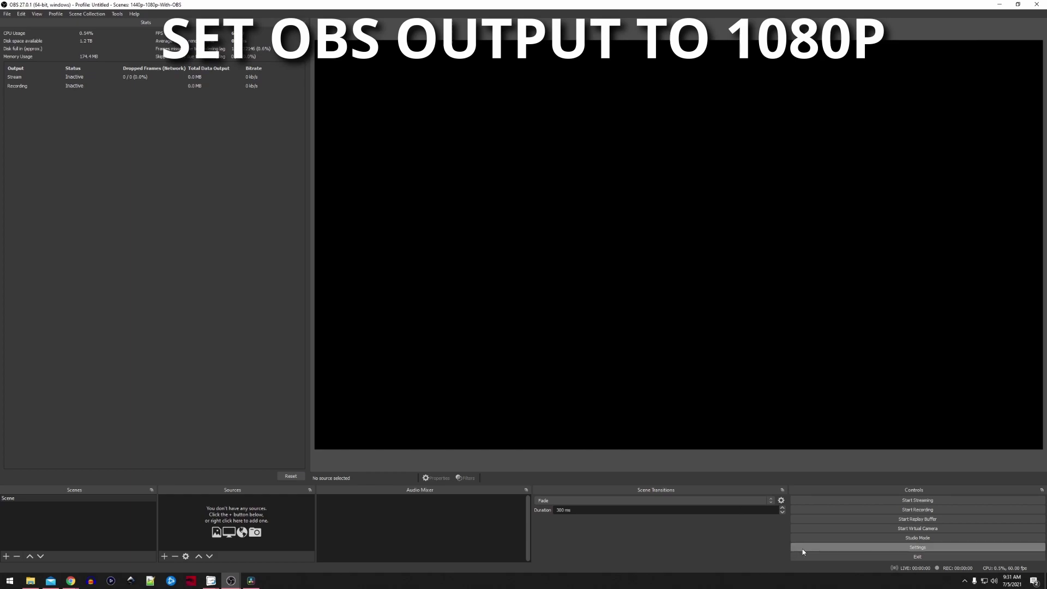
Set the OBS Video Base (Canvas) Resolution to 1920x1080, with 1920x1080 output at 60 FPS.
left_click(803, 548)
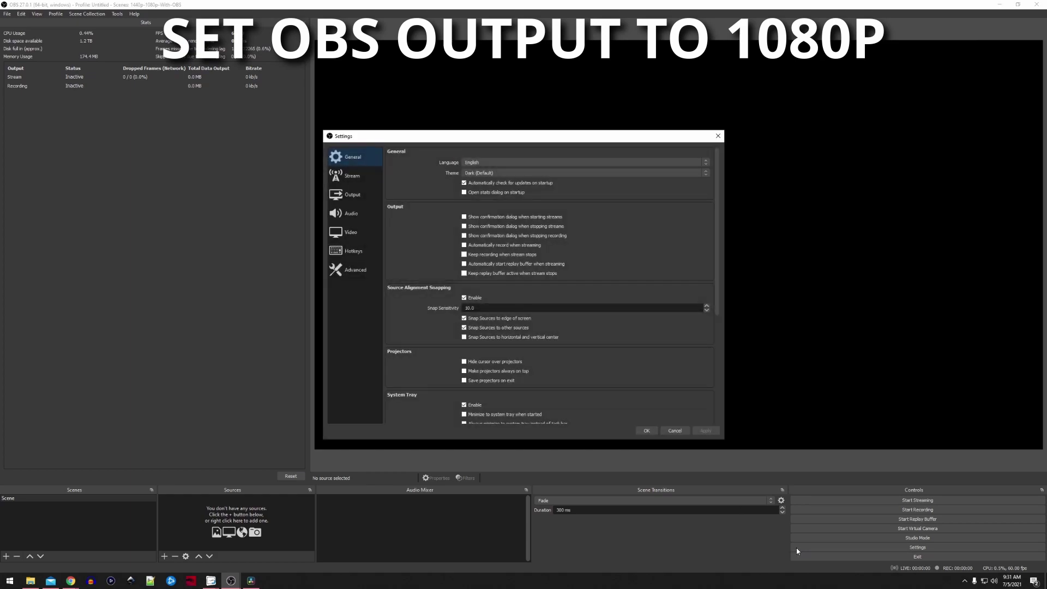
left_click(351, 235)
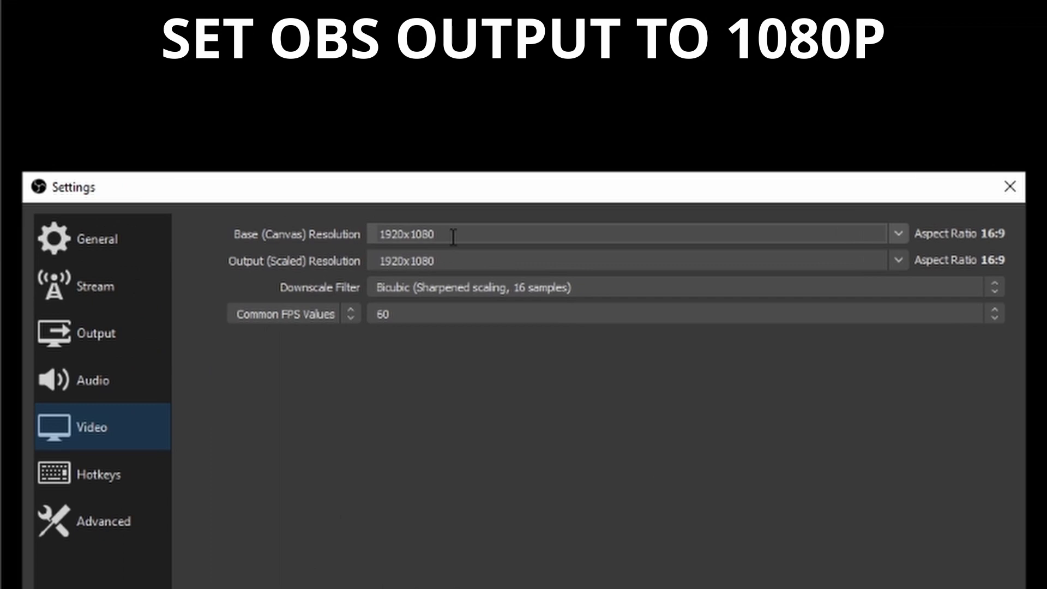
left_click(898, 234)
left_click(887, 264)
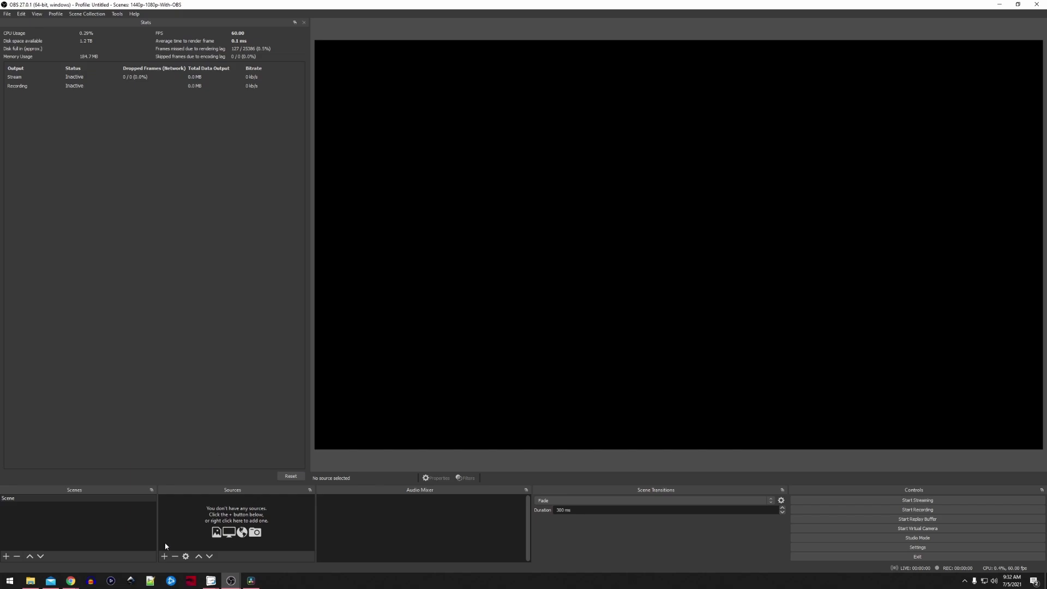
Add a Display Capture of Display 2 (Primary Monitor) and resize it to fill the 1080p canvas.
left_click(164, 557)
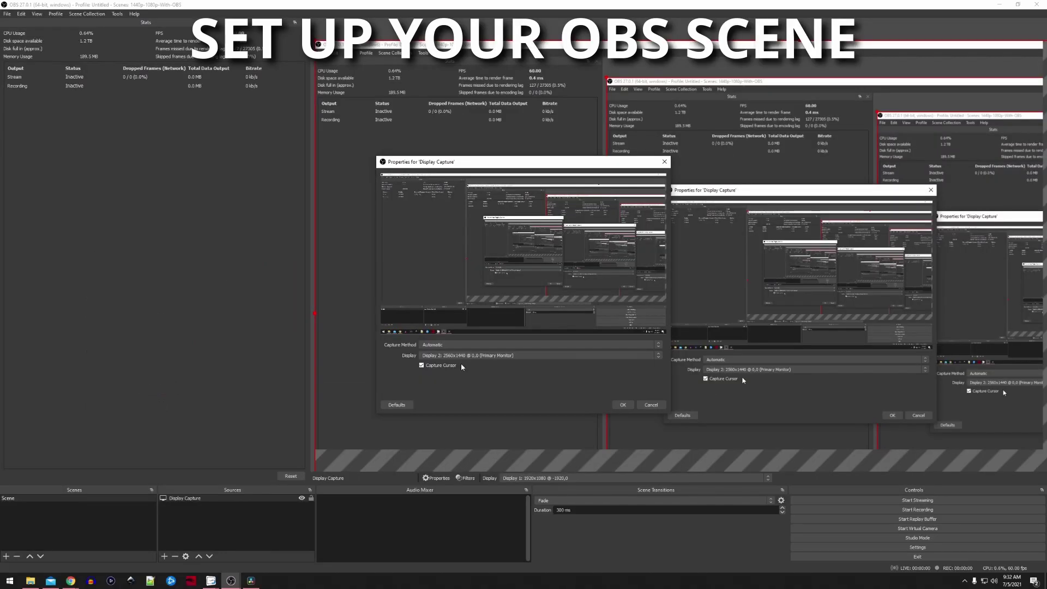
left_click(621, 406)
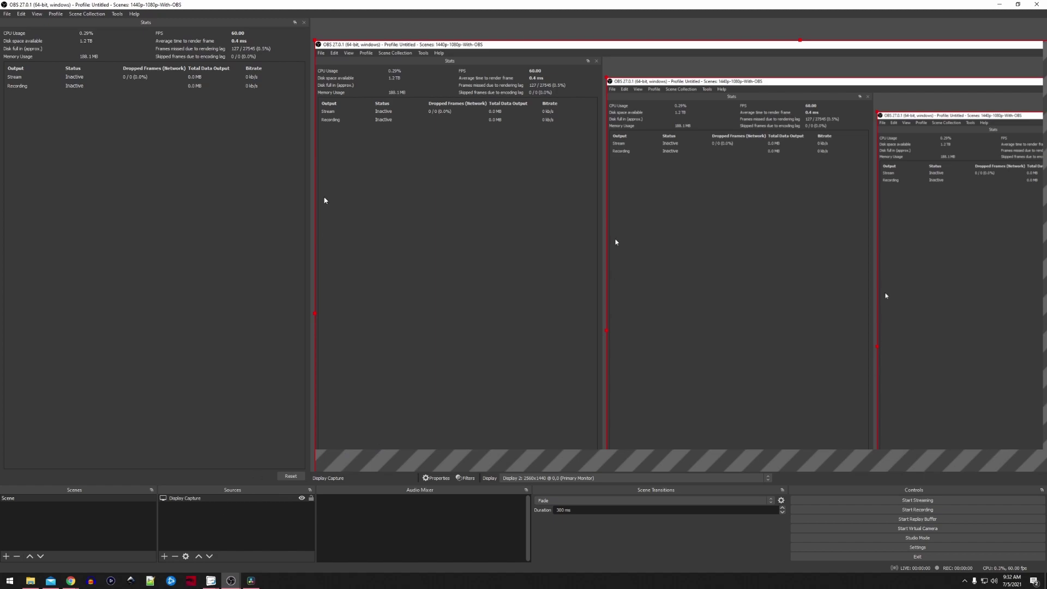
left_click_drag(311, 39, 421, 98)
left_click_drag(518, 206, 419, 153)
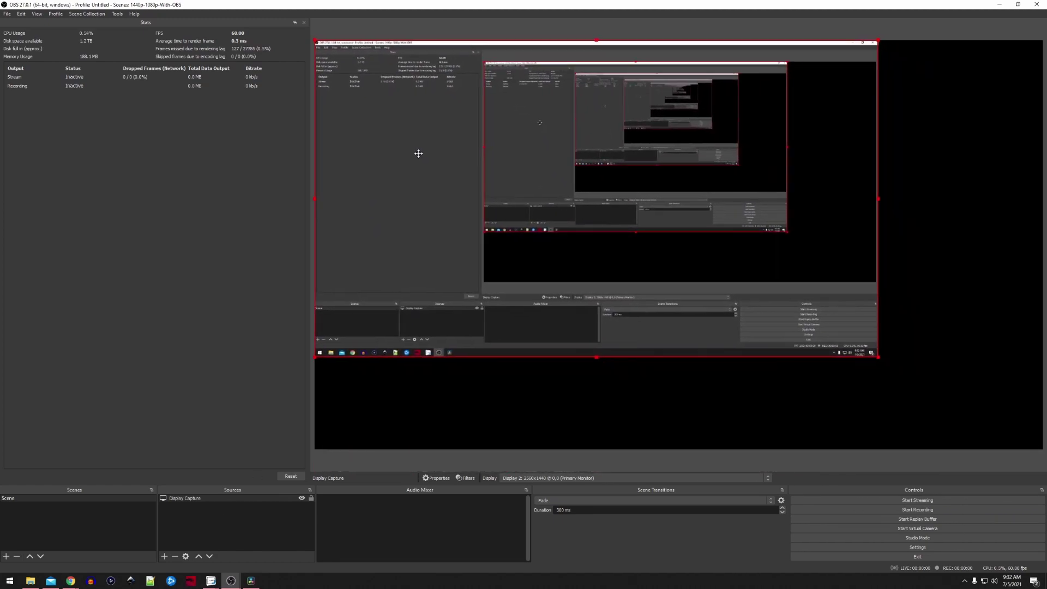
left_click_drag(879, 358, 1039, 442)
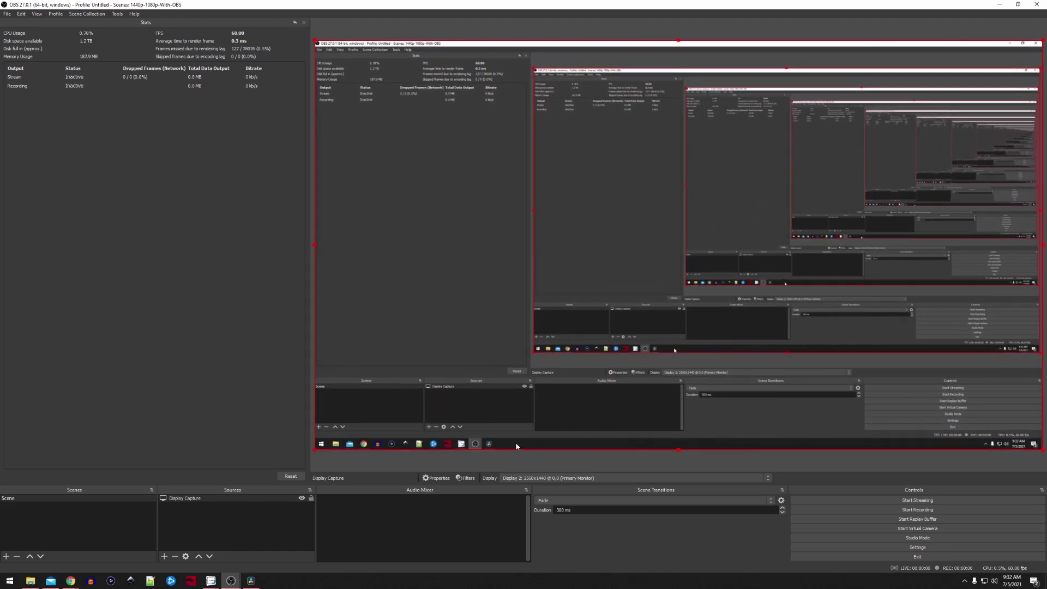
Add an Audio Output Capture source, keeping its default name.
left_click(164, 556)
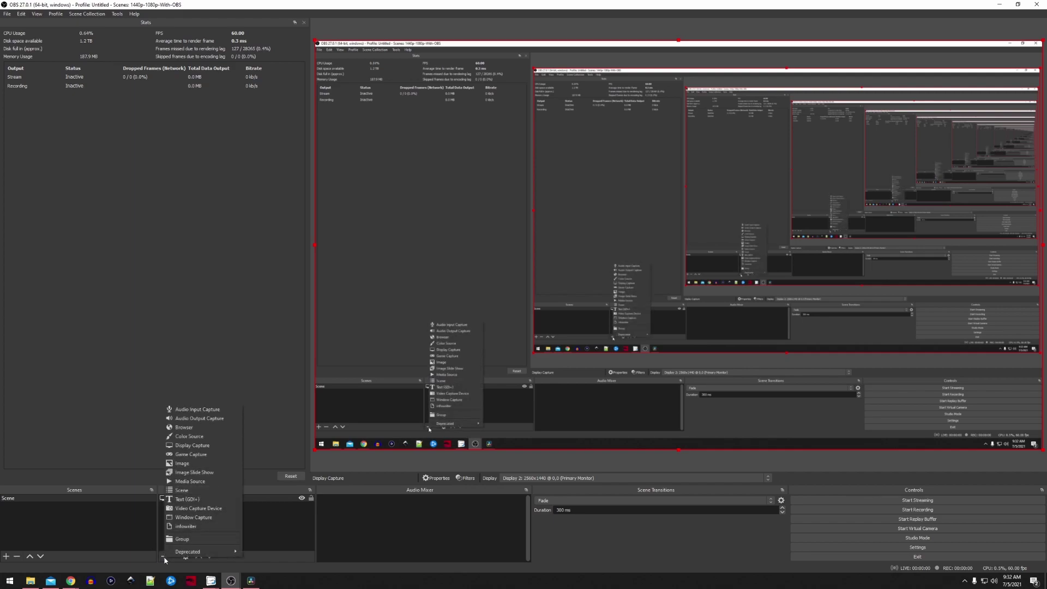
left_click(197, 419)
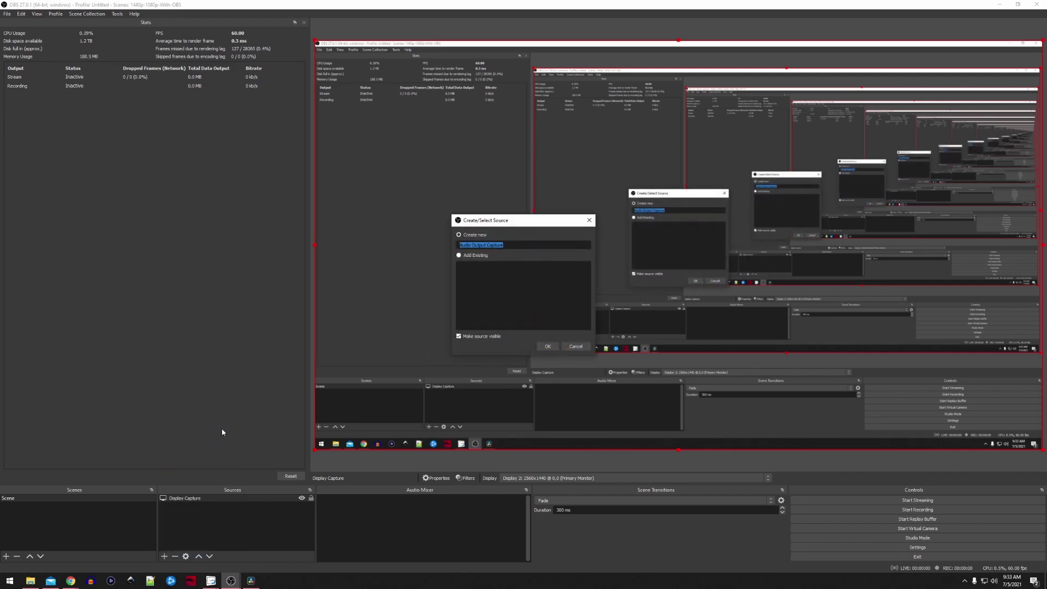
left_click(547, 347)
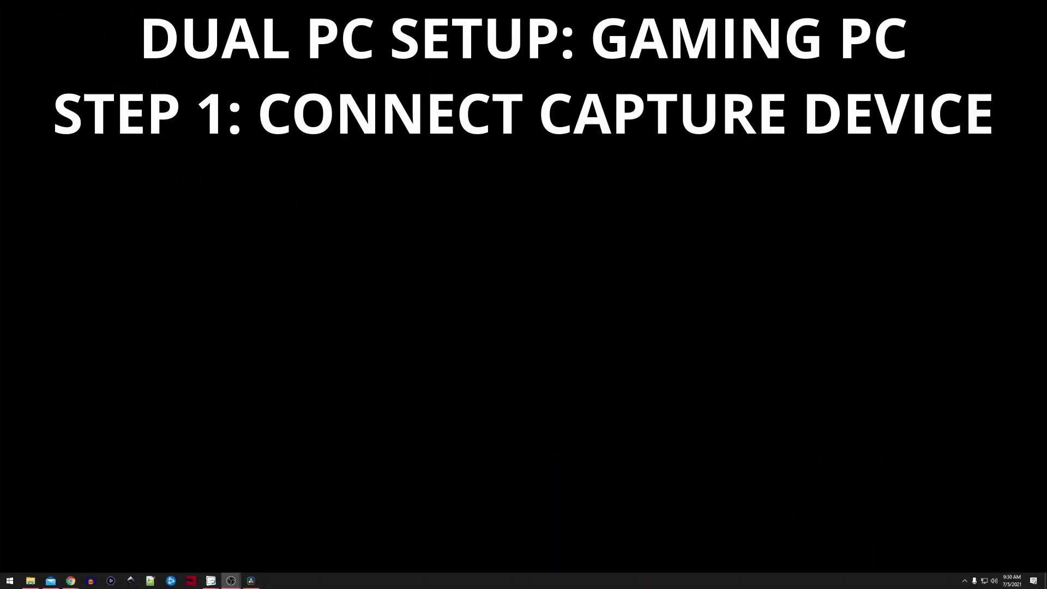
Select Display 2 (HD60 S) in Display settings and view its advanced details: 1920 × 1080 at 60 Hz.
right_click(506, 261)
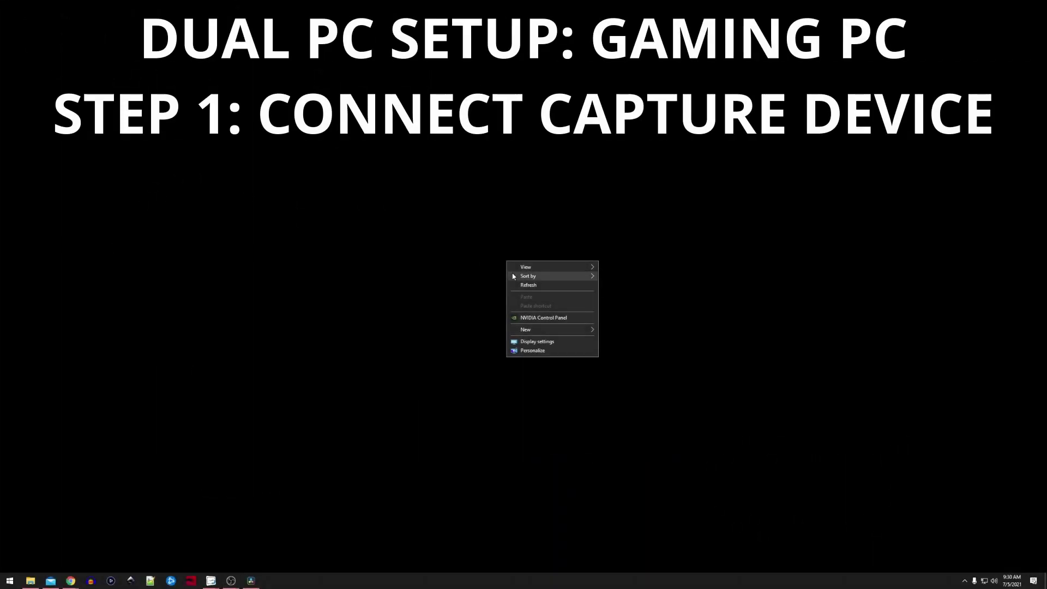
left_click(530, 342)
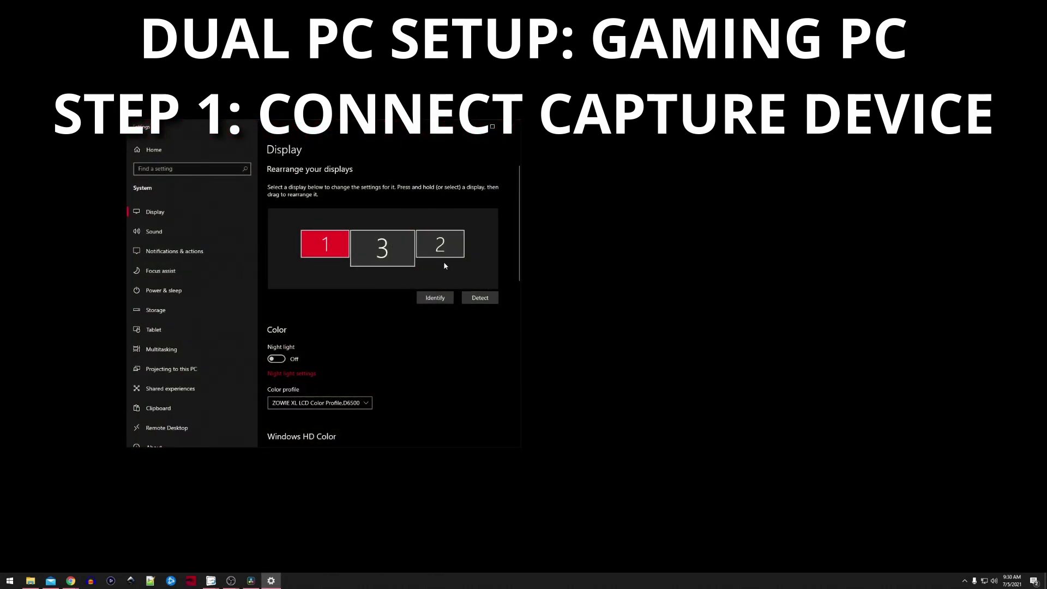
left_click(440, 244)
scroll(501, 277, "down", 3)
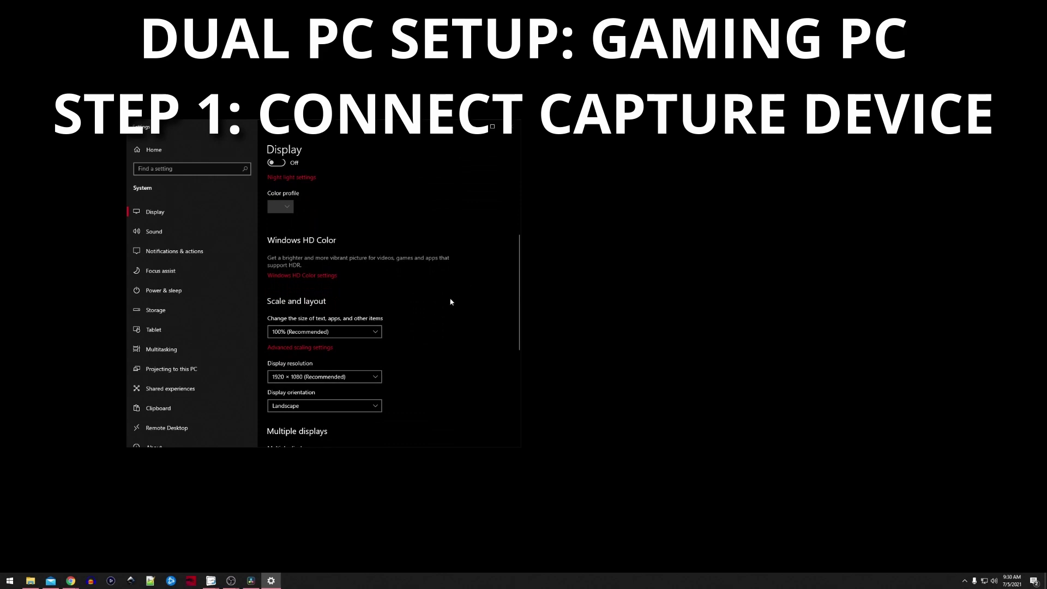
scroll(382, 360, "down", 1)
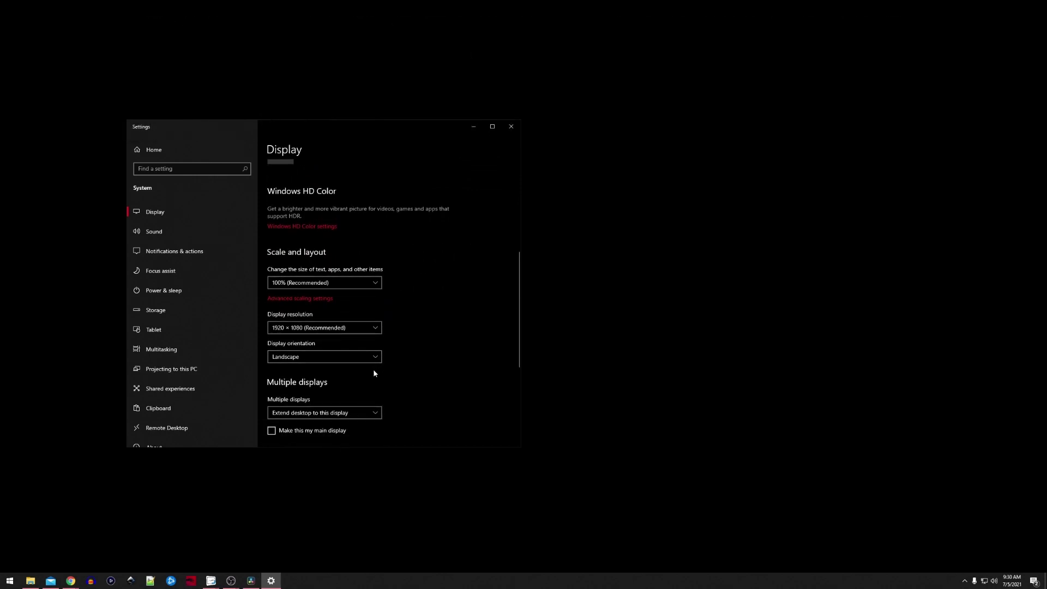
scroll(373, 371, "down", 2)
left_click(330, 359)
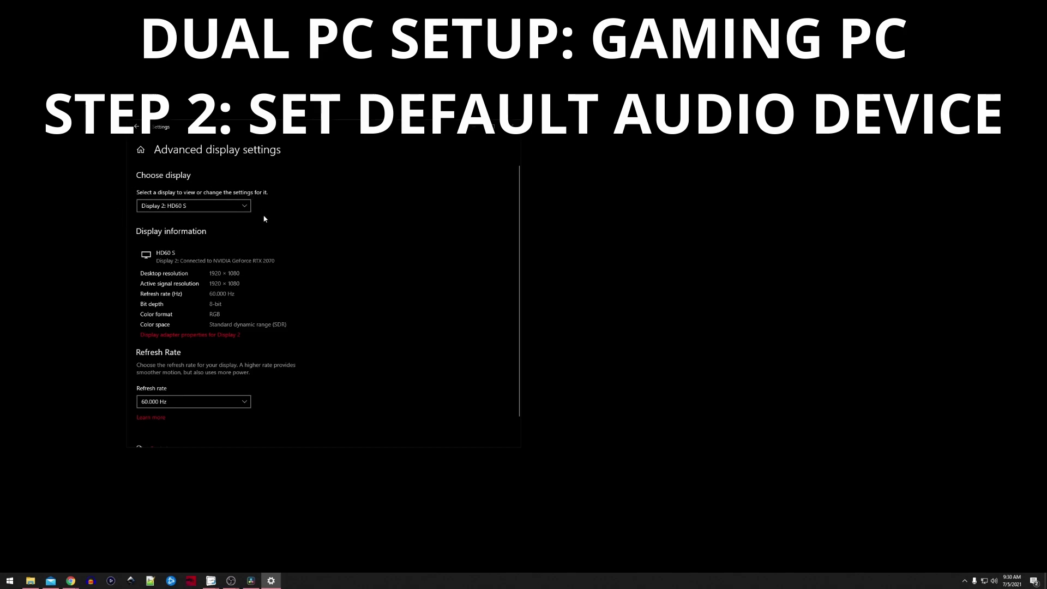
Keep Display 2: HD60 S selected and return to the main Display settings page.
left_click(237, 207)
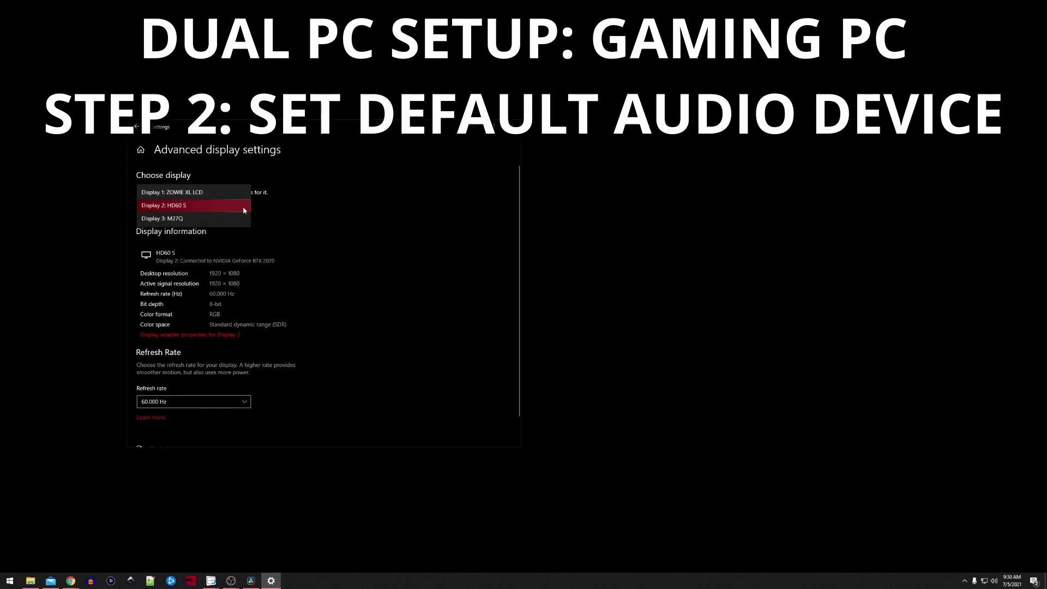
left_click(238, 207)
left_click(138, 128)
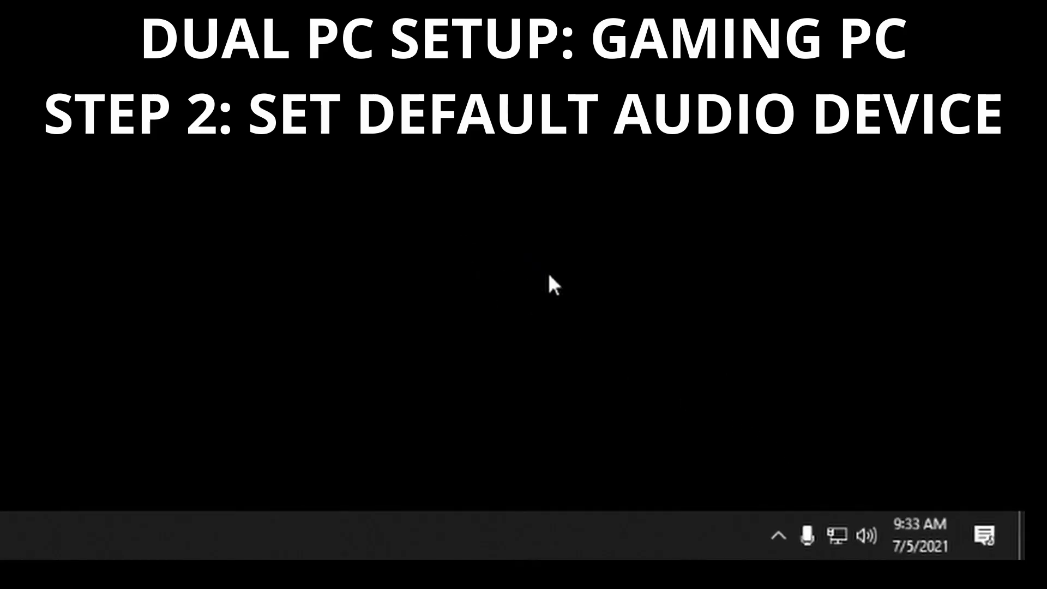
Switch the Windows playback device to HD60 S (NVIDIA High Definition Audio).
left_click(868, 538)
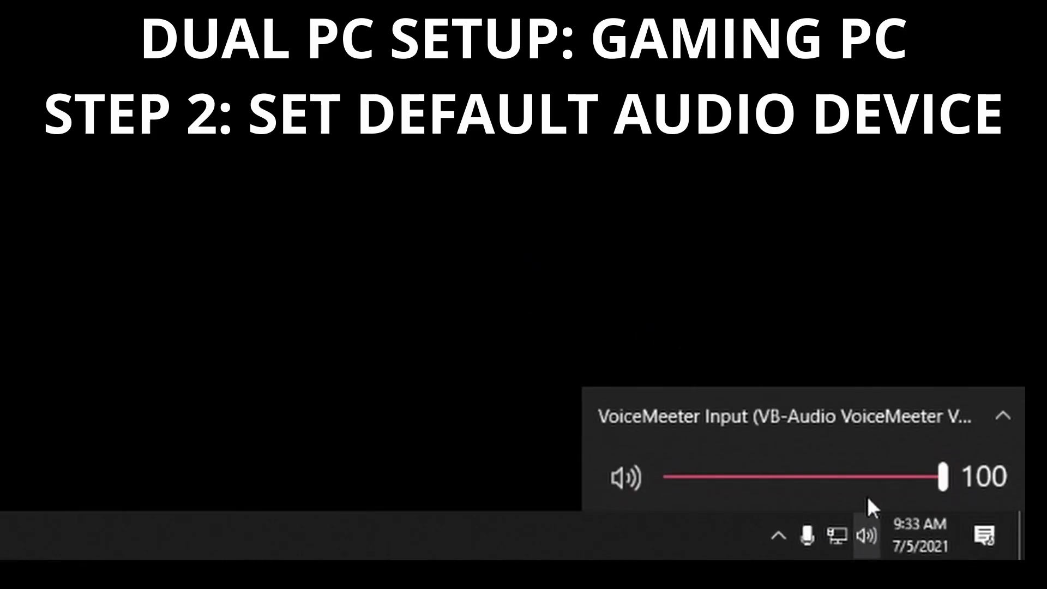
left_click(999, 425)
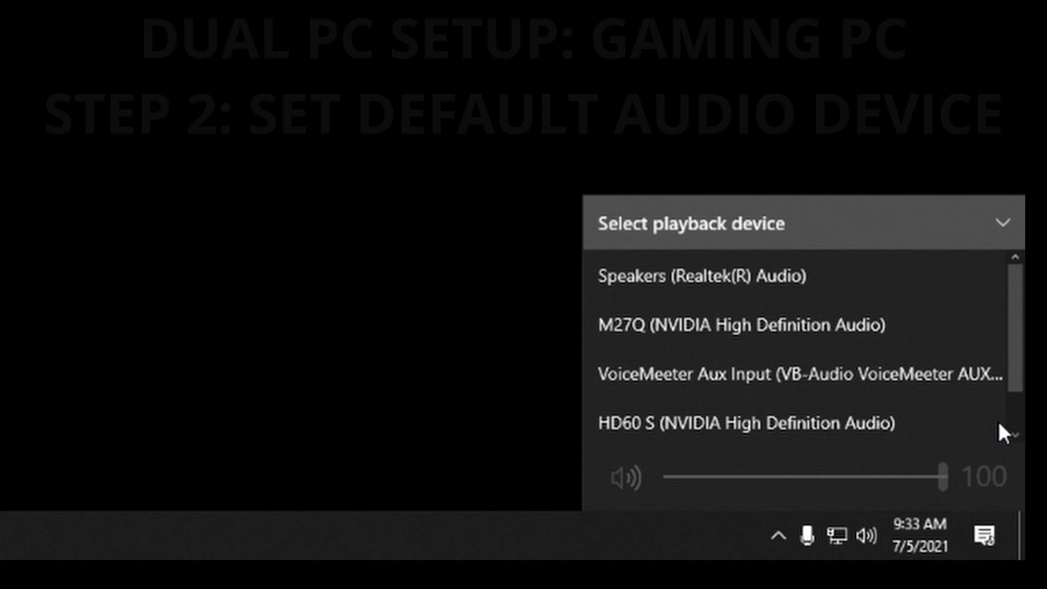
left_click(831, 421)
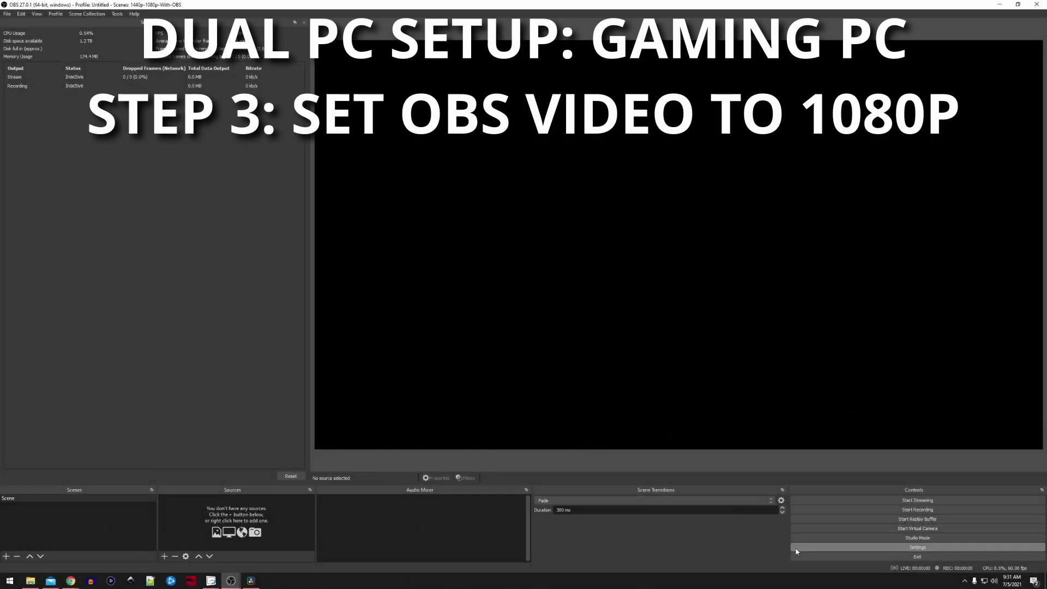
Confirm the OBS Video base resolution stays at 1920x1080.
left_click(803, 548)
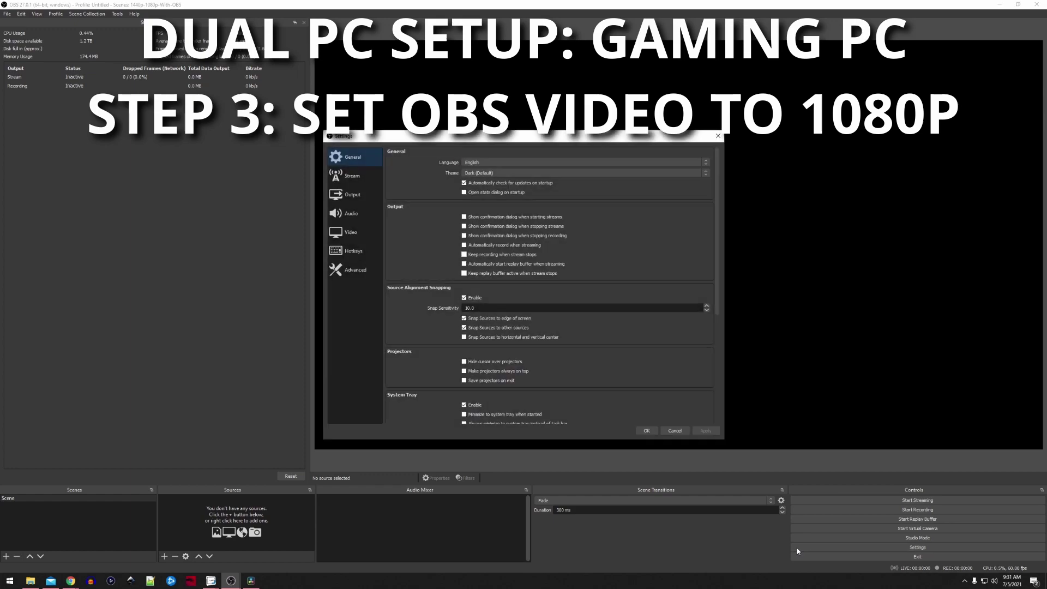
left_click(351, 234)
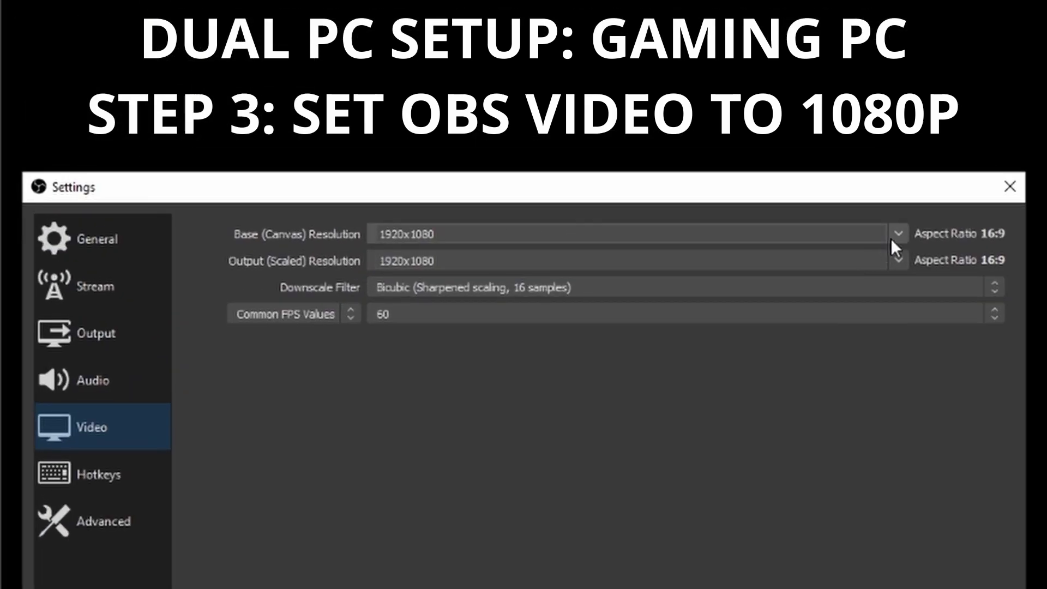
left_click(898, 235)
left_click(899, 240)
Set the Audio Monitoring Device to Speakers (Realtek(R) Audio).
left_click(79, 382)
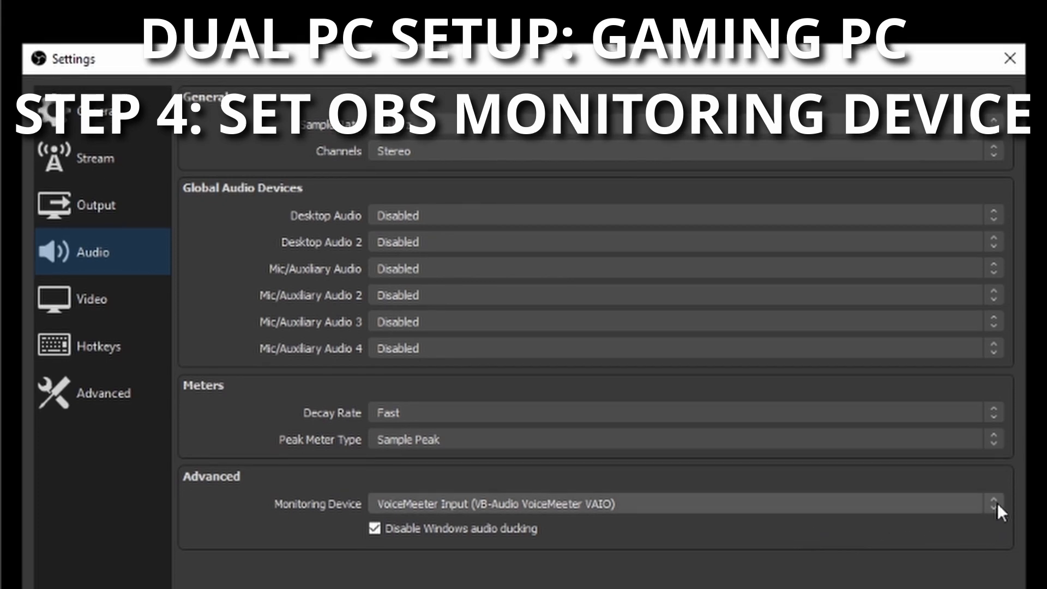
left_click(997, 565)
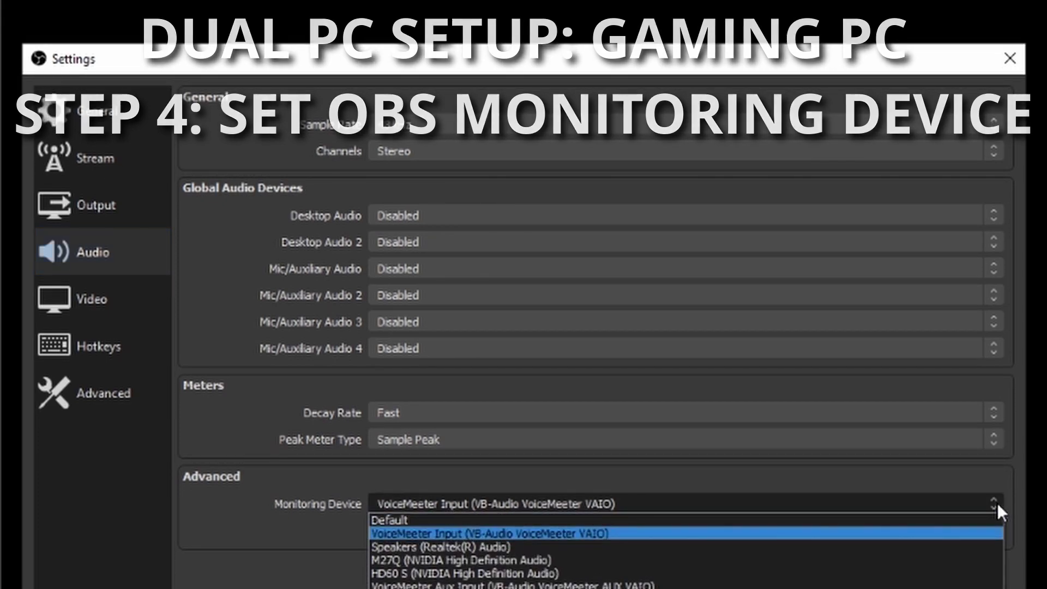
left_click(927, 547)
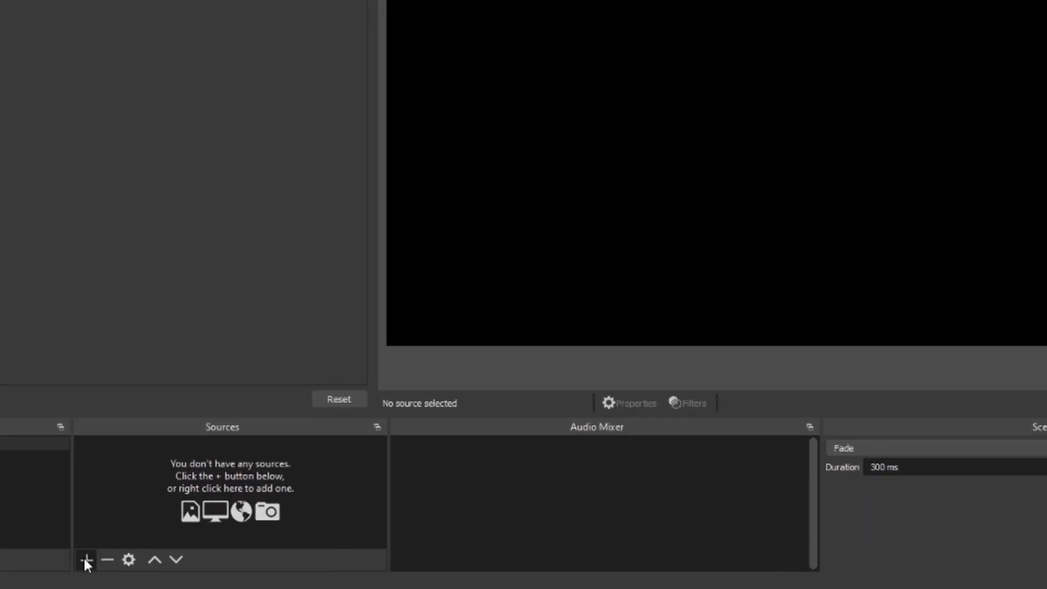
Add a Display Capture source capturing Display 2, the primary monitor.
left_click(164, 556)
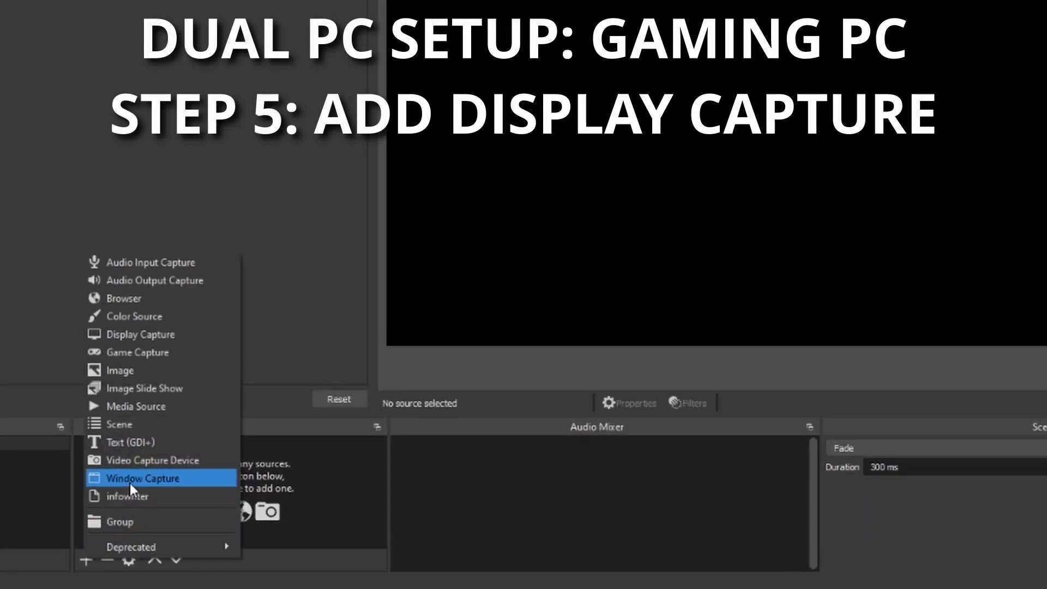
left_click(153, 337)
left_click(572, 398)
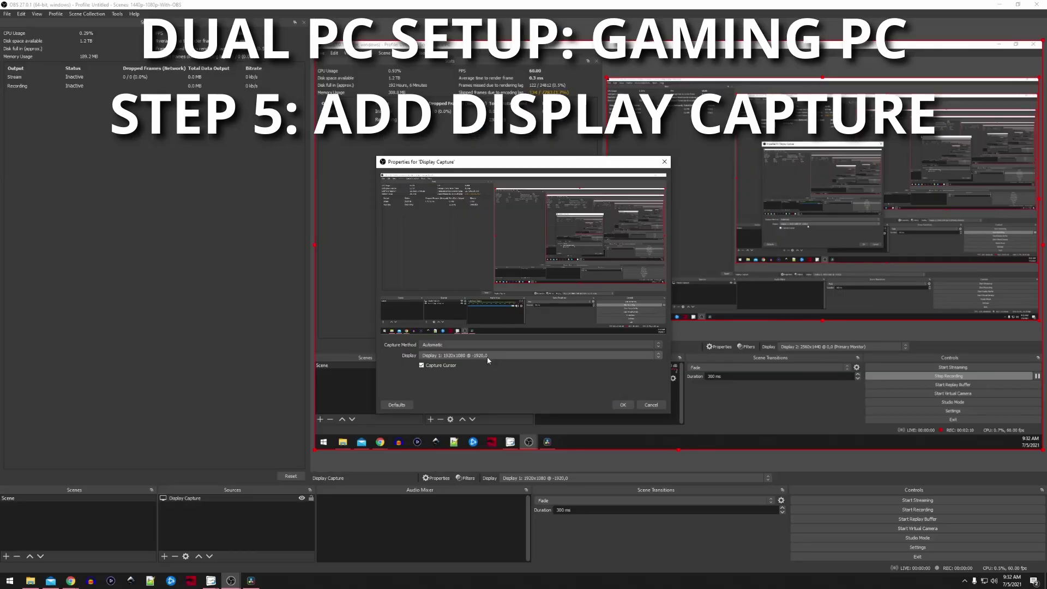
left_click(490, 355)
left_click(489, 368)
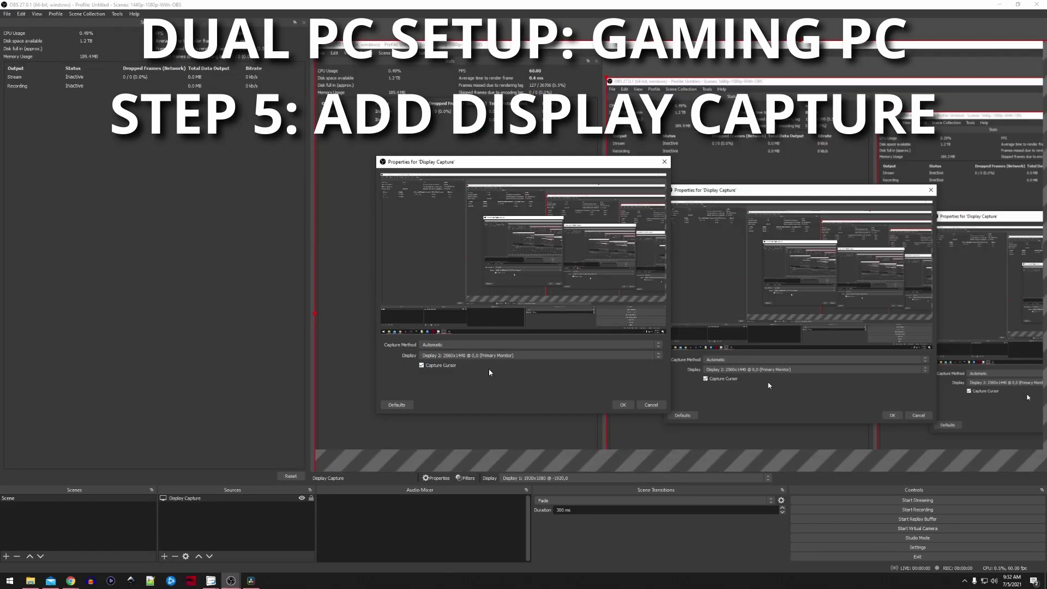
left_click(616, 404)
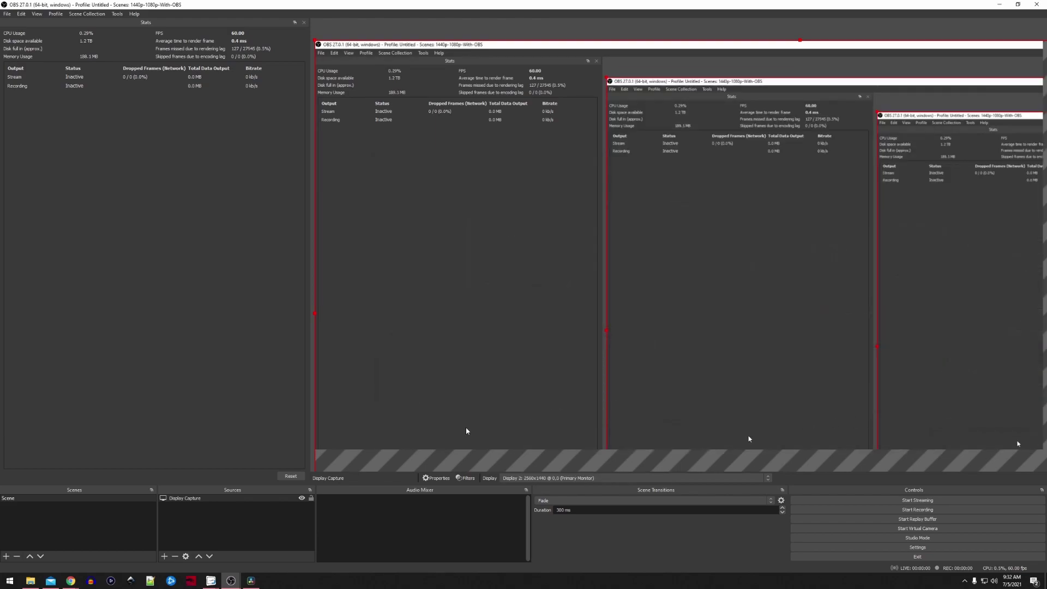
Shrink, reposition and stretch the display capture so it fills the preview.
left_click_drag(313, 40, 461, 110)
left_click_drag(554, 227, 419, 154)
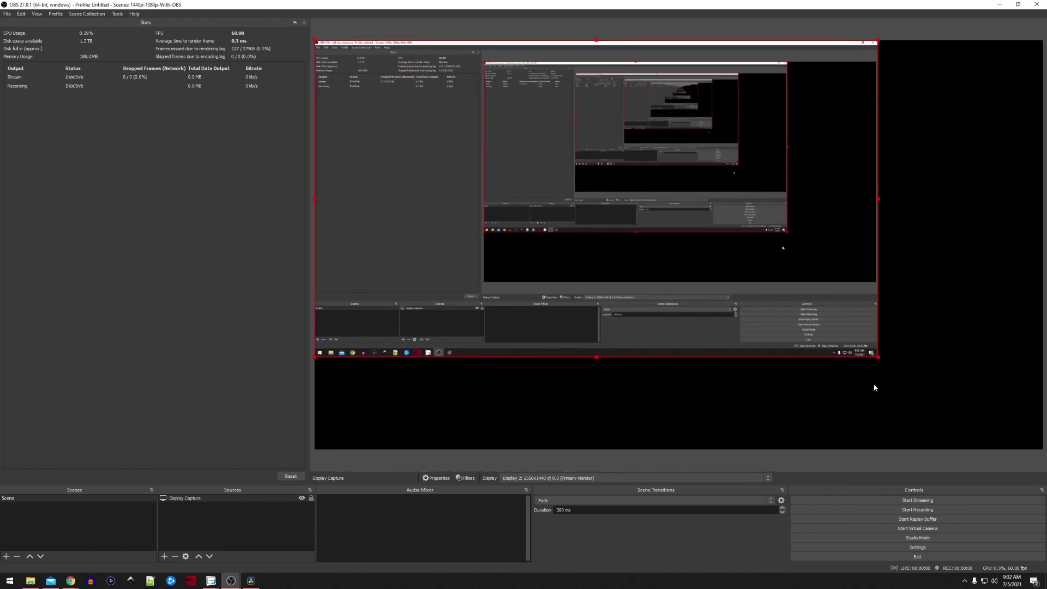
left_click_drag(879, 358, 1040, 445)
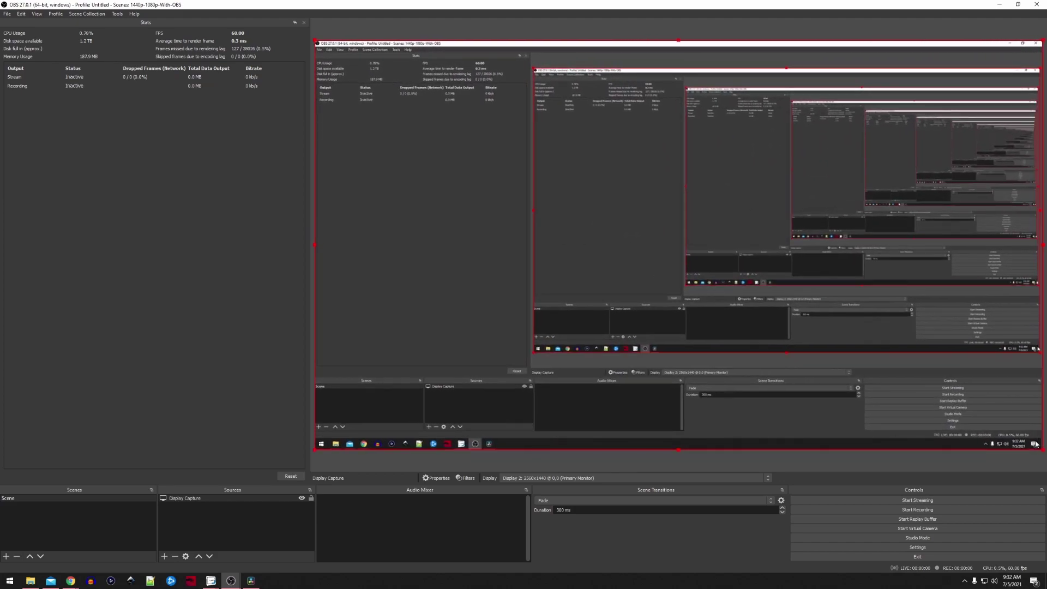
left_click(164, 556)
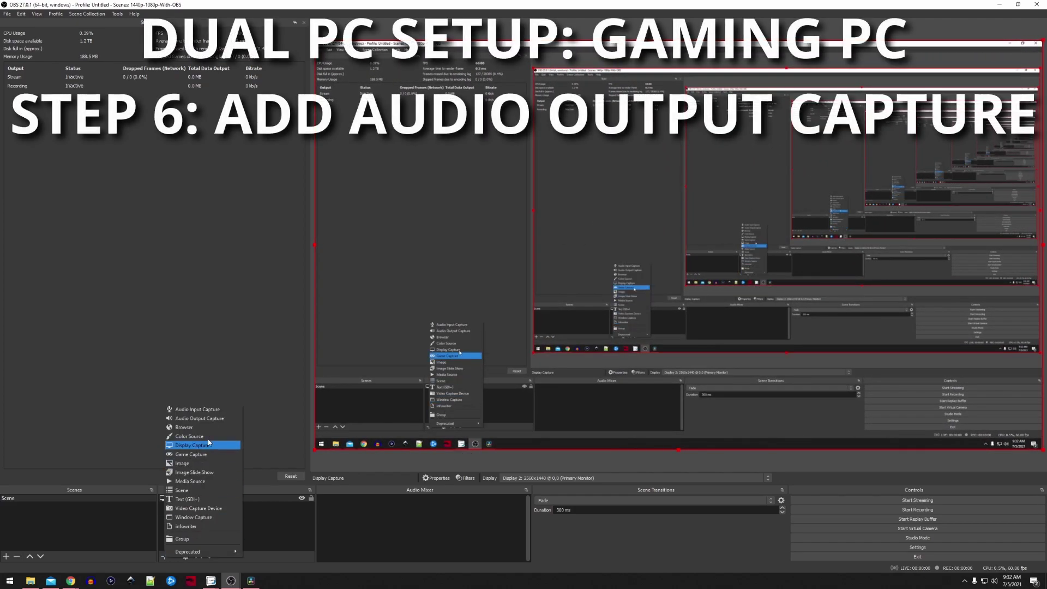
Add an Audio Output Capture source on the Default output device.
left_click(197, 419)
left_click(547, 347)
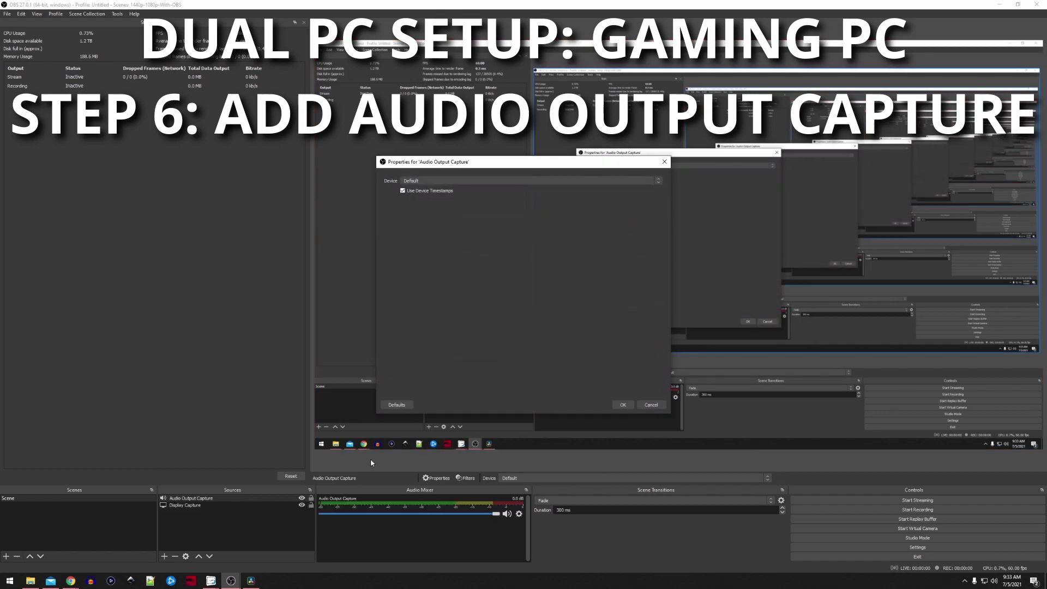
left_click(624, 405)
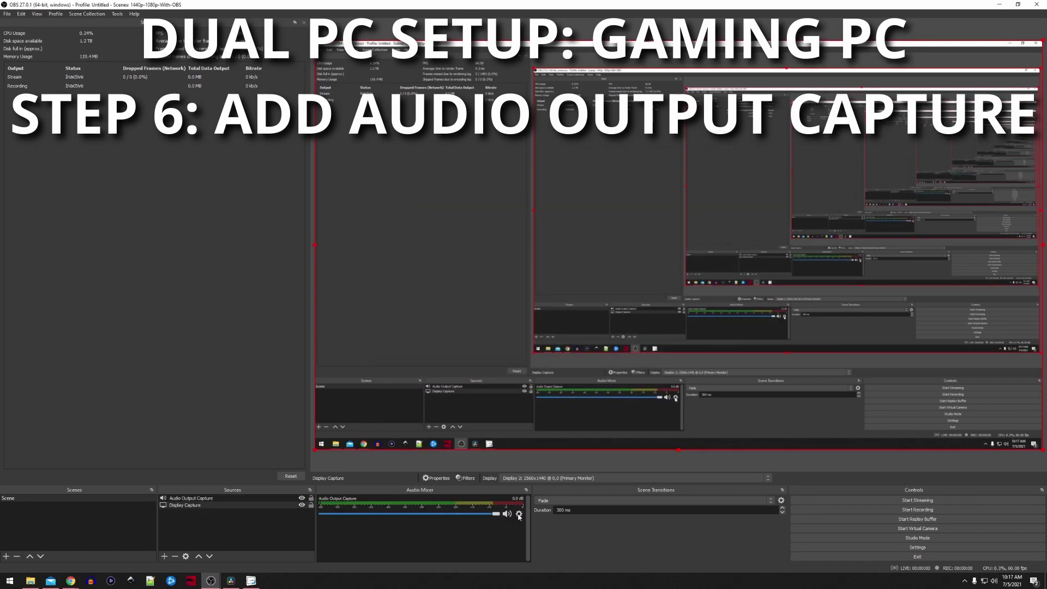
Set the Audio Output Capture's Audio Monitoring to Monitor and Output in Advanced Audio Properties.
left_click(518, 514)
left_click(532, 511)
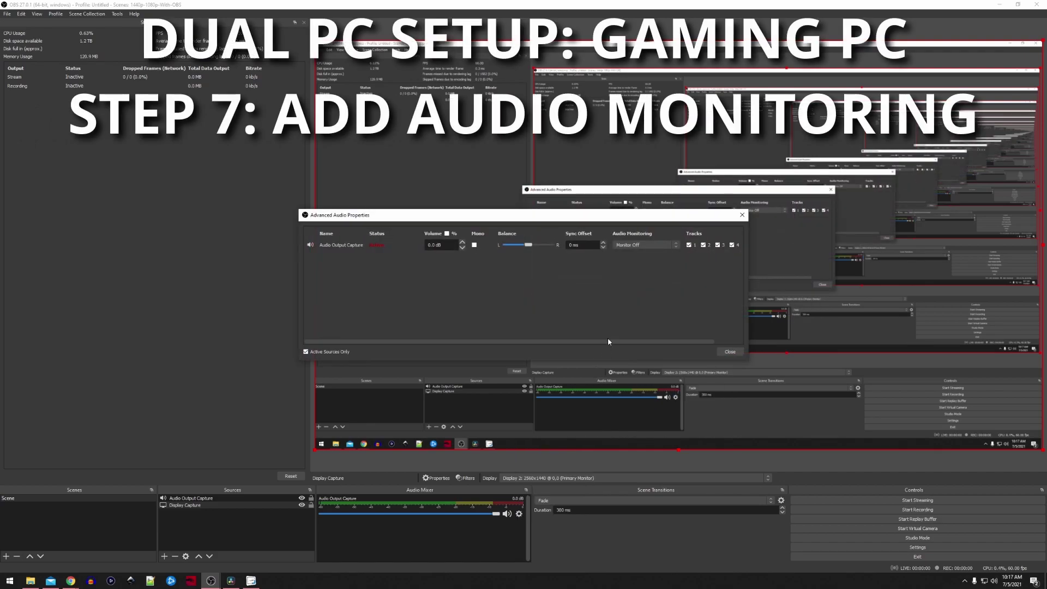
left_click(670, 246)
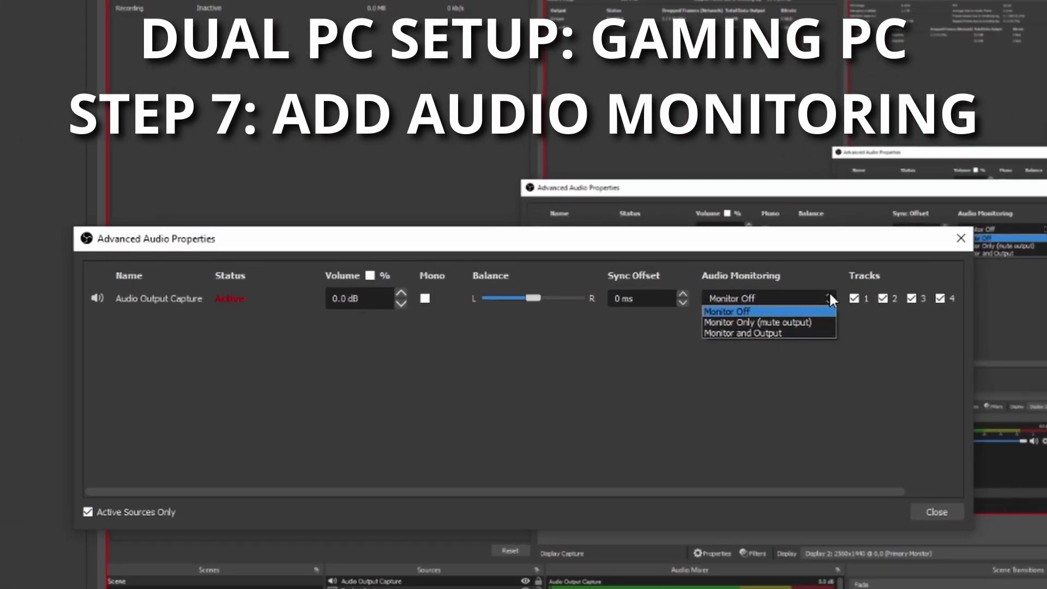
left_click(805, 333)
left_click(922, 511)
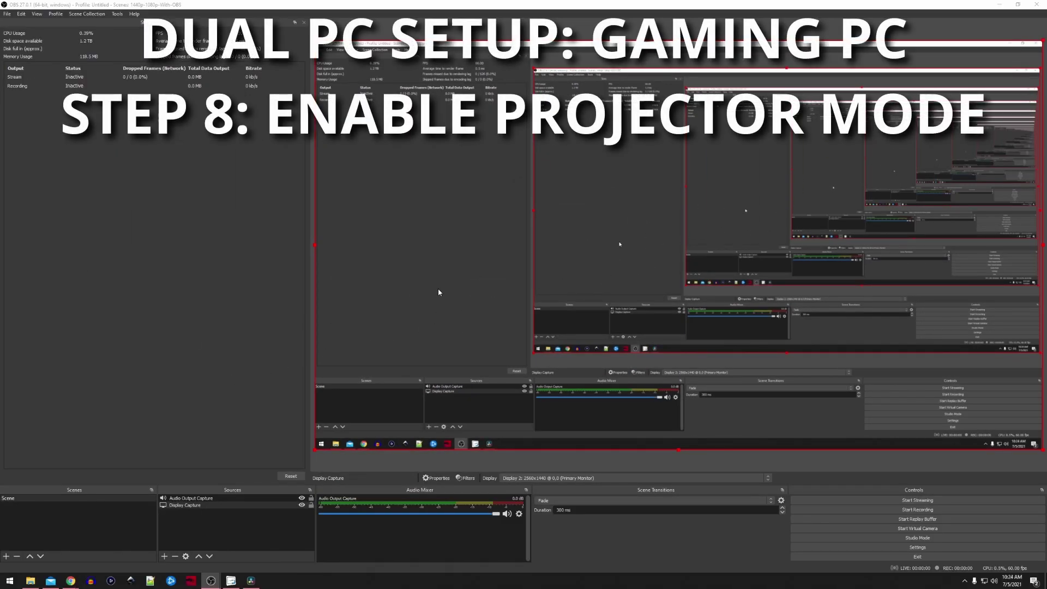
Open a Fullscreen Projector (Preview) on HD60 (3), then switch back to the main OBS window.
right_click(448, 268)
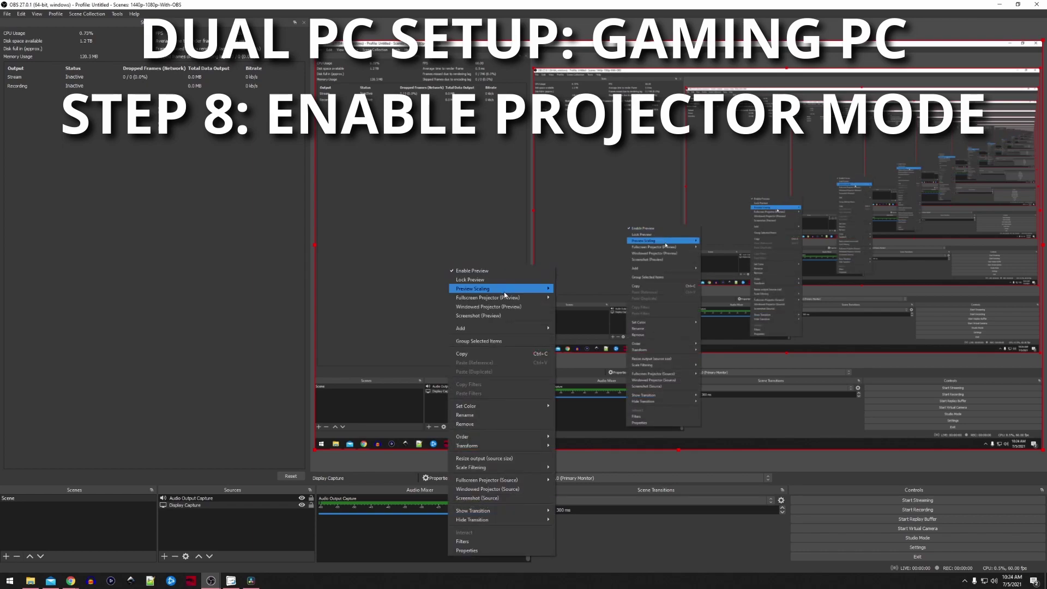
mouse_move(510, 303)
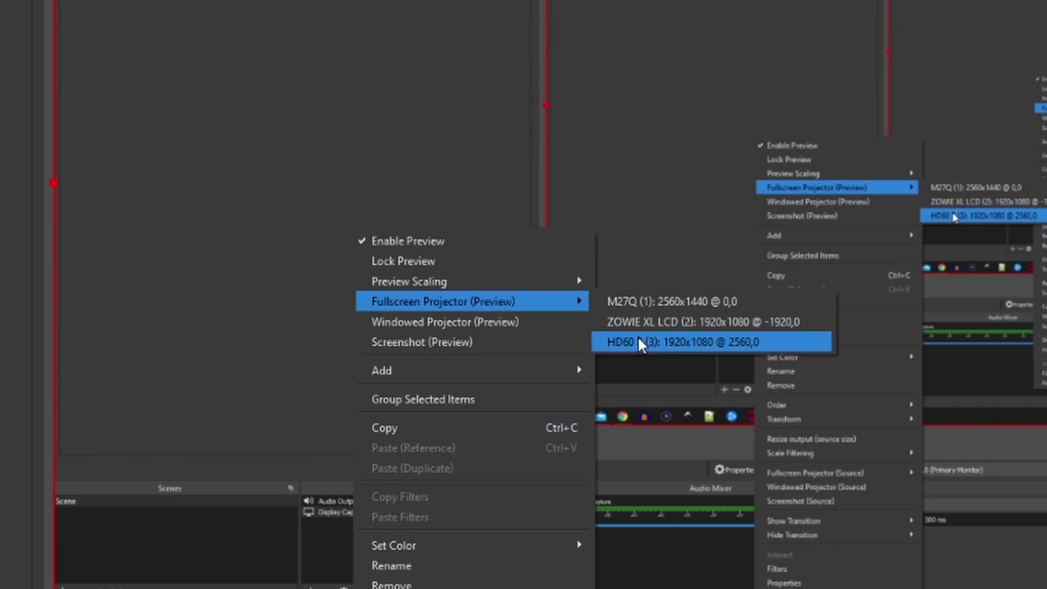
left_click(638, 342)
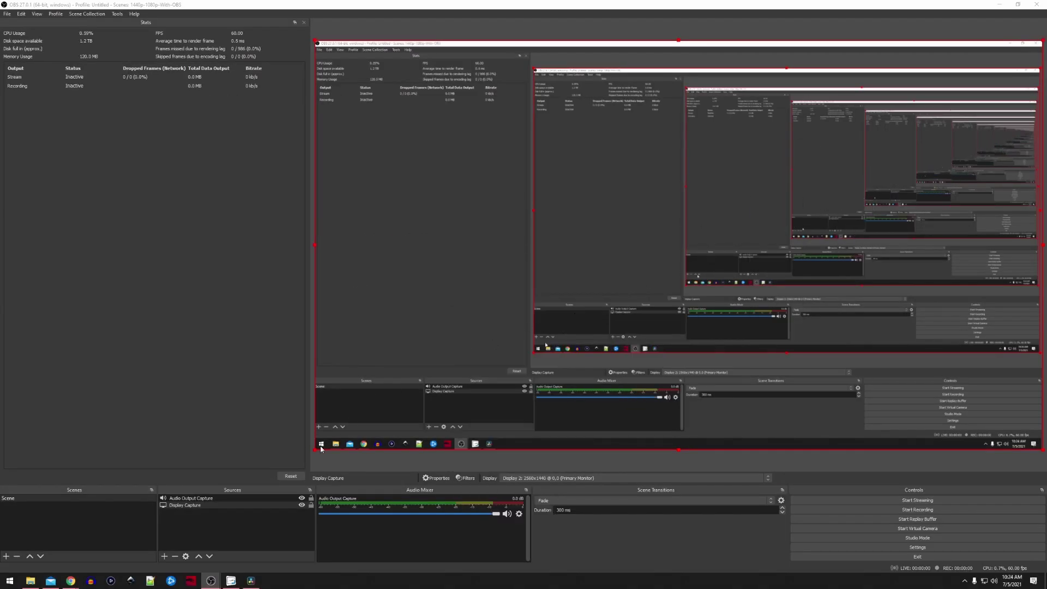
mouse_move(216, 574)
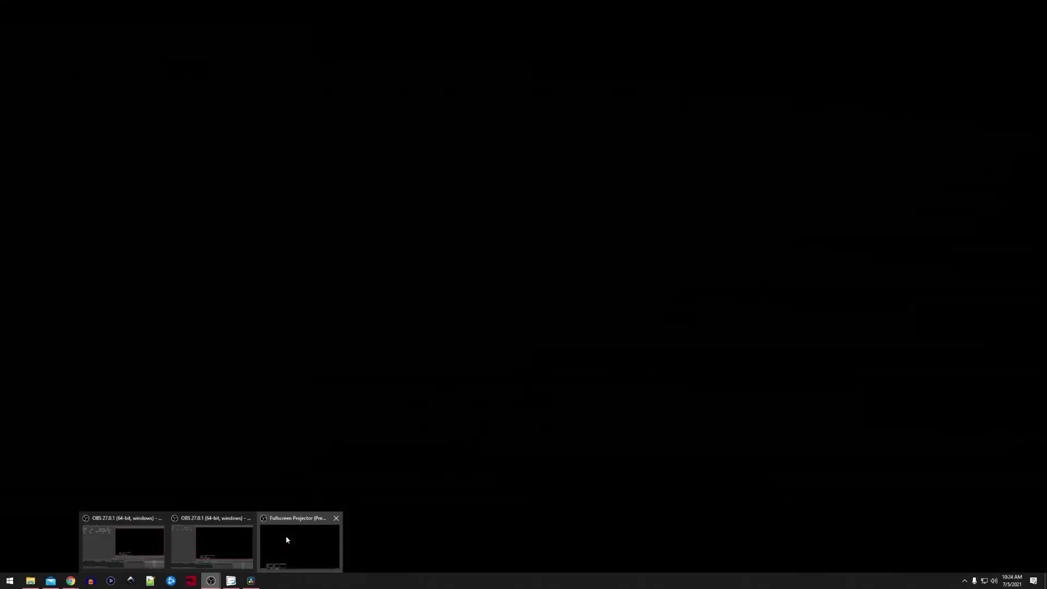
left_click(287, 540)
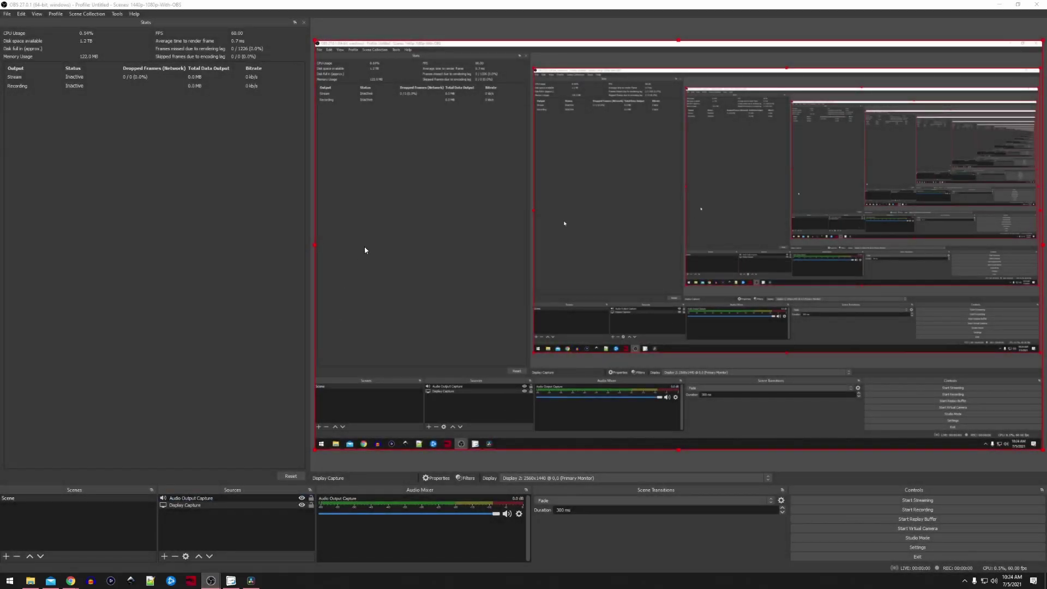